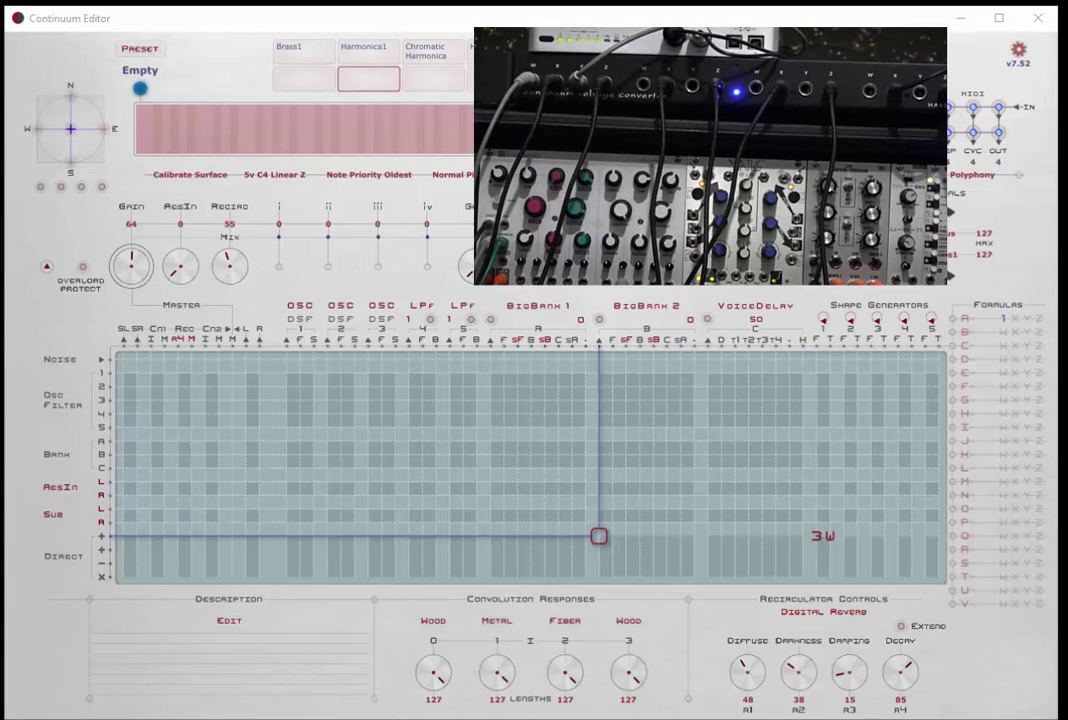
Step: Close the Photos window showing the CVC connection diagram to return to Continuum Editor
{"action": "key", "text": "alt+Tab"}
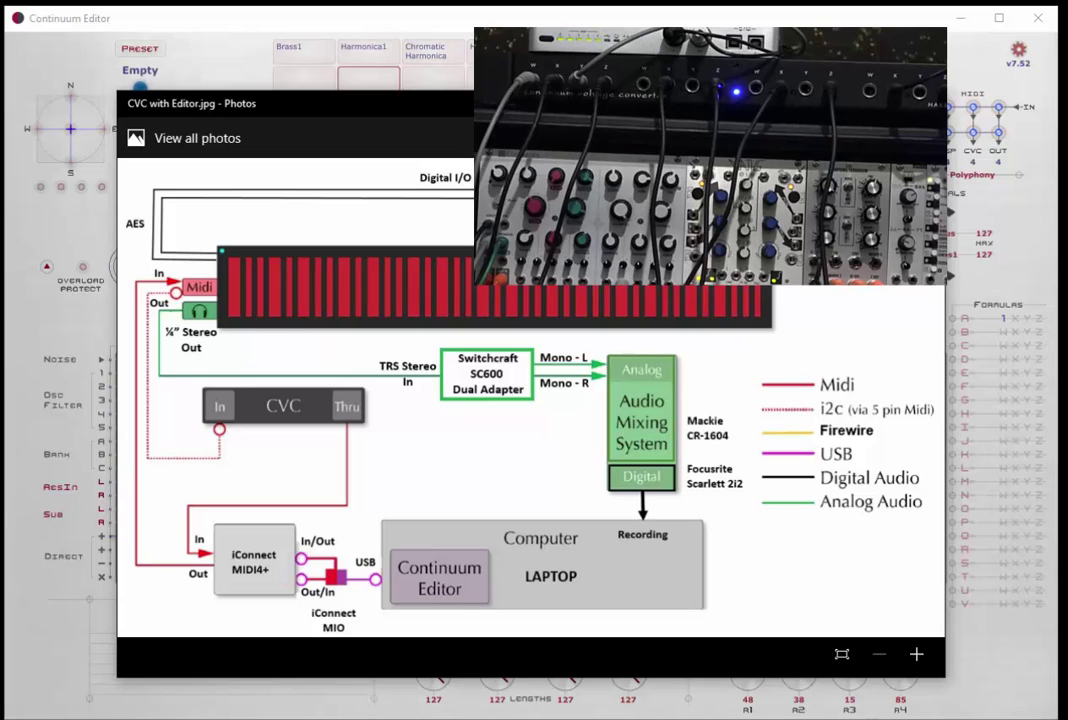
{"action": "key", "text": "alt+F4"}
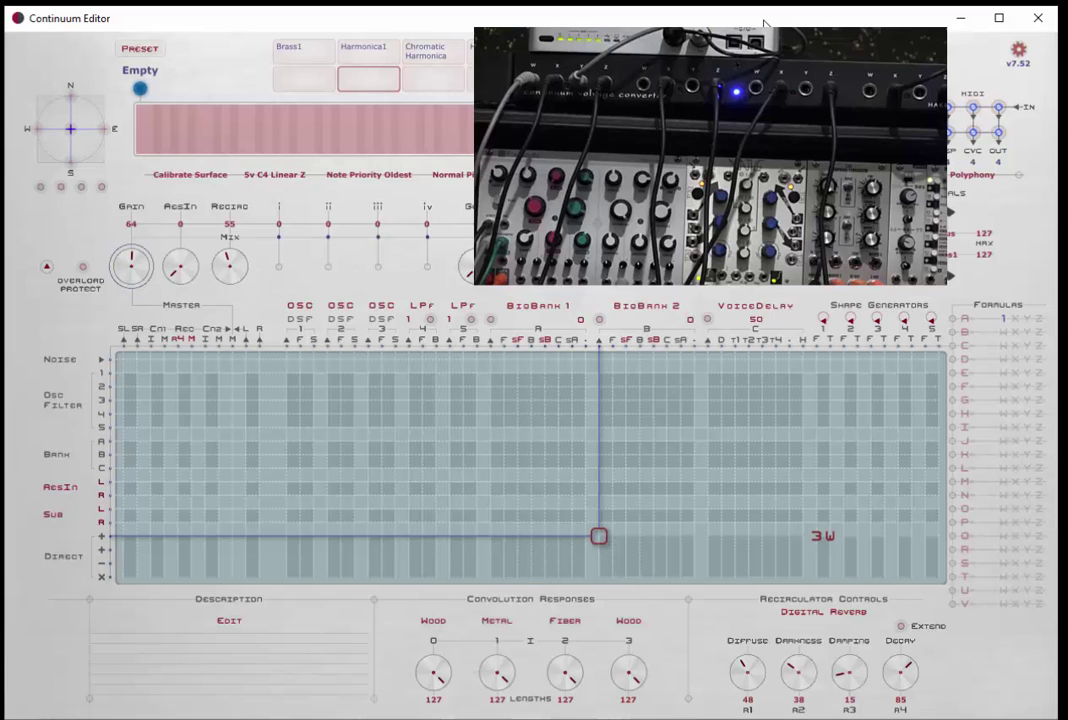
Step: Select the 3W cell in the Direct + row, then the Shape Generator 1 cell to its right
{"action": "left_click", "coordinate": [820, 541]}
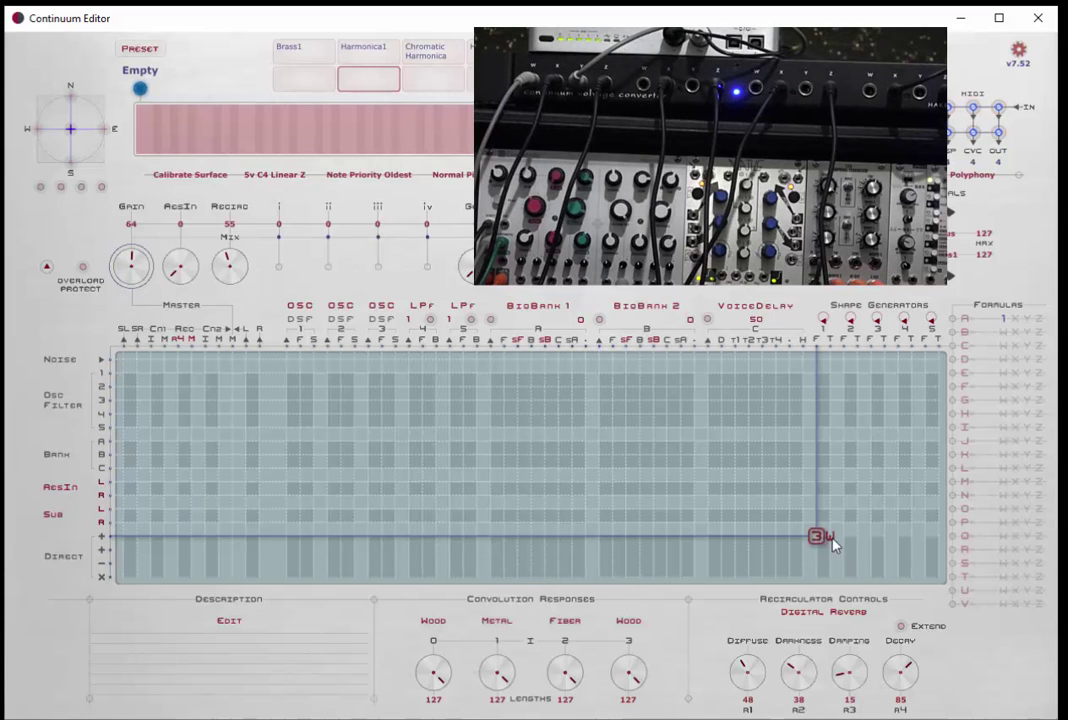
{"action": "left_click", "coordinate": [830, 540]}
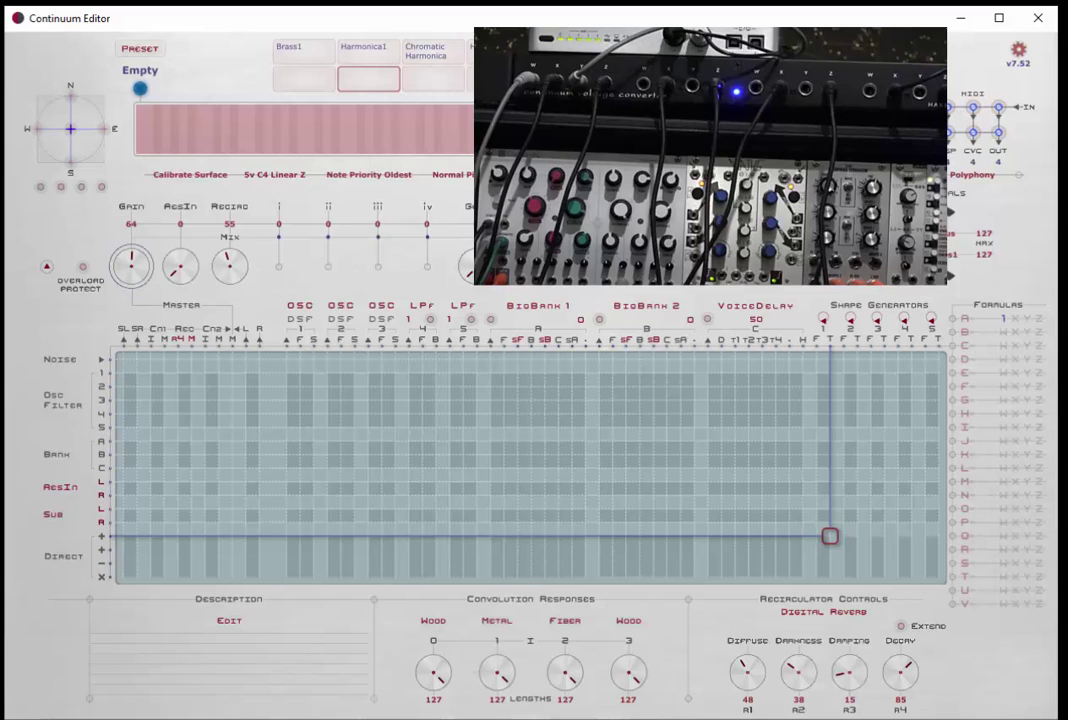
Step: Set the preset's base polyphony to 2
{"action": "left_click", "coordinate": [972, 177]}
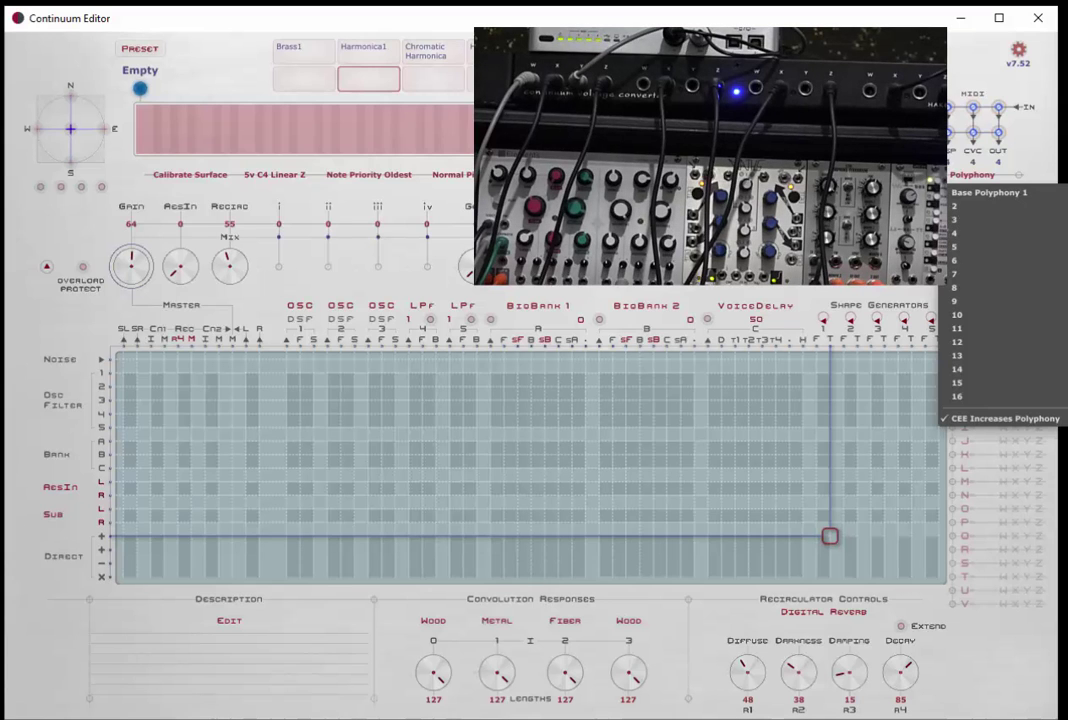
{"action": "left_click", "coordinate": [952, 206]}
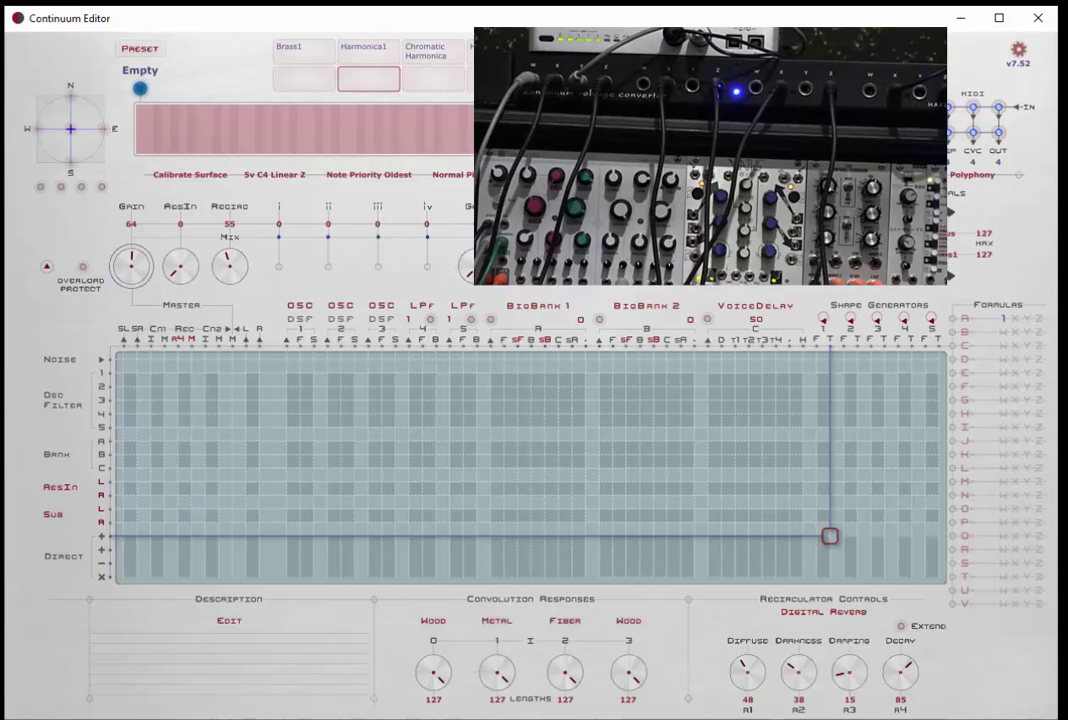
{"action": "left_click", "coordinate": [279, 178]}
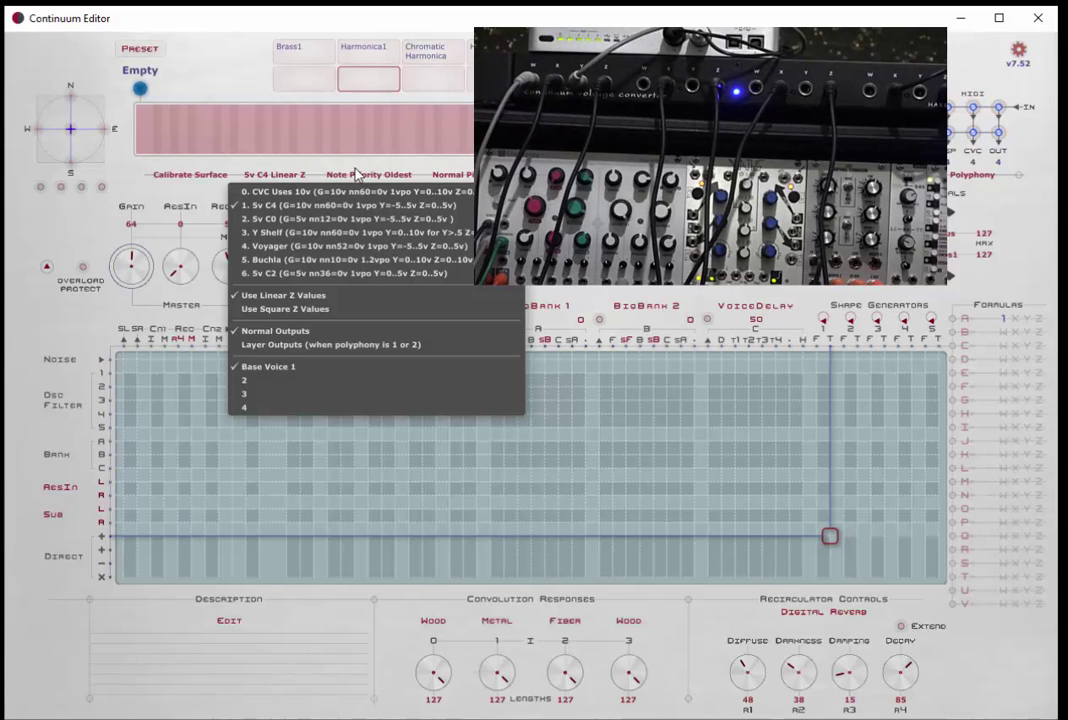
{"action": "left_click", "coordinate": [462, 30]}
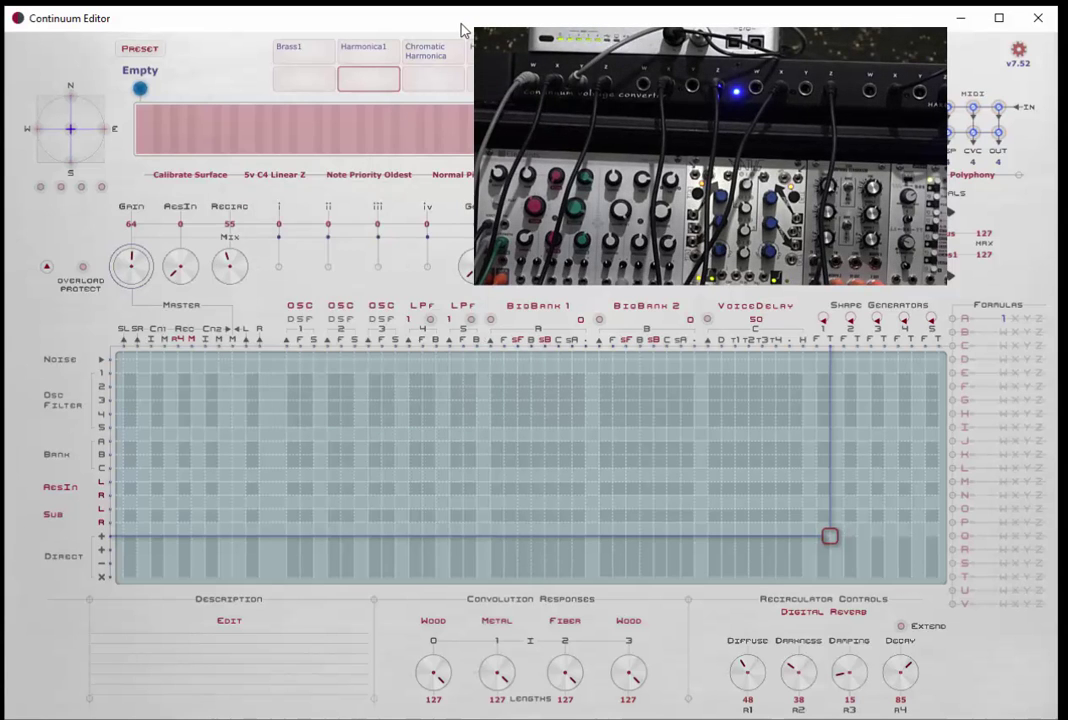
Step: Bring up the Note Priority menu, currently set to Oldest
{"action": "left_click", "coordinate": [365, 176]}
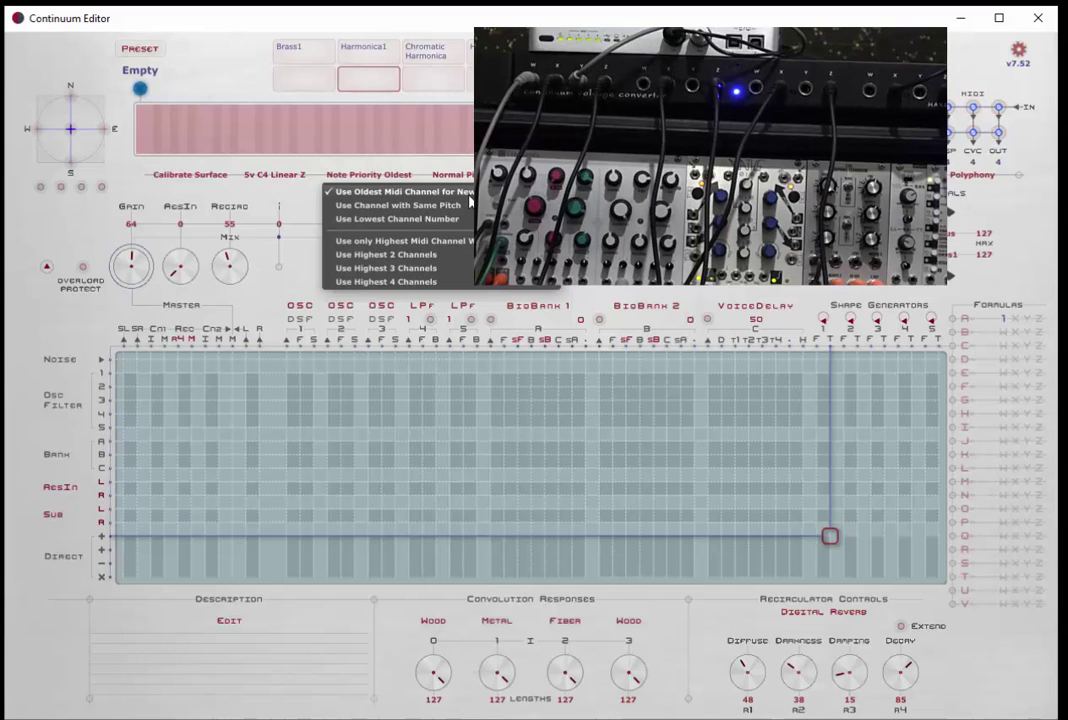
Step: Set note priority to Same, then bring the priority menu back up
{"action": "left_click", "coordinate": [444, 205]}
{"action": "left_click", "coordinate": [395, 173]}
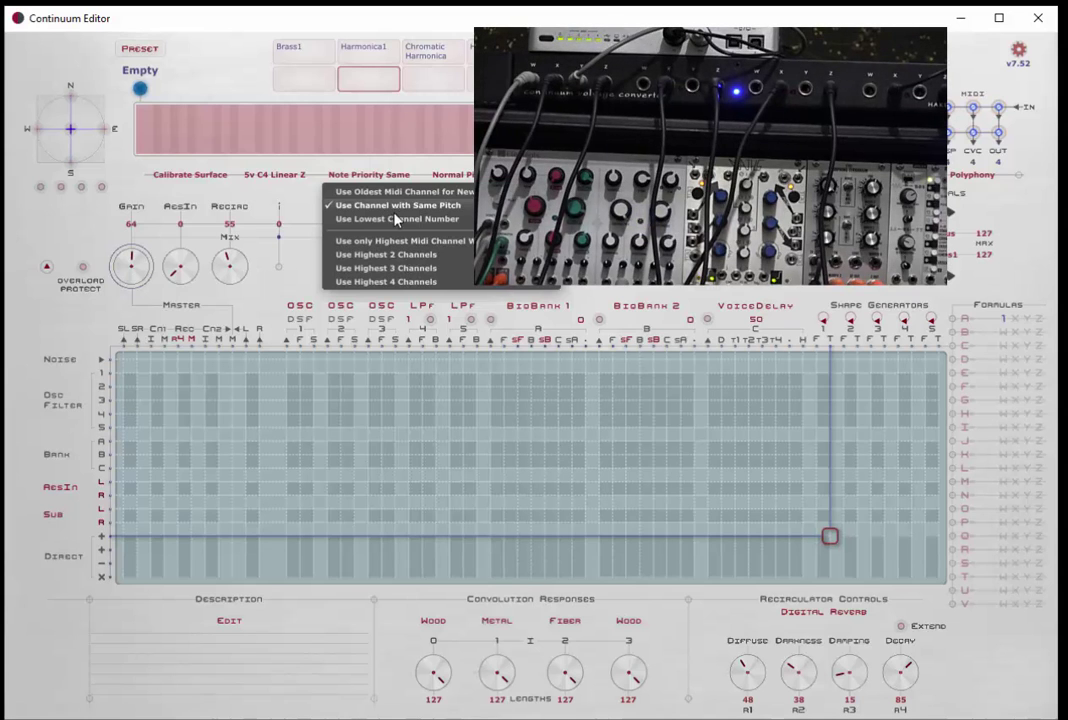
Step: Choose 'Use Lowest Channel Number' so note priority reads Low
{"action": "left_click", "coordinate": [398, 222]}
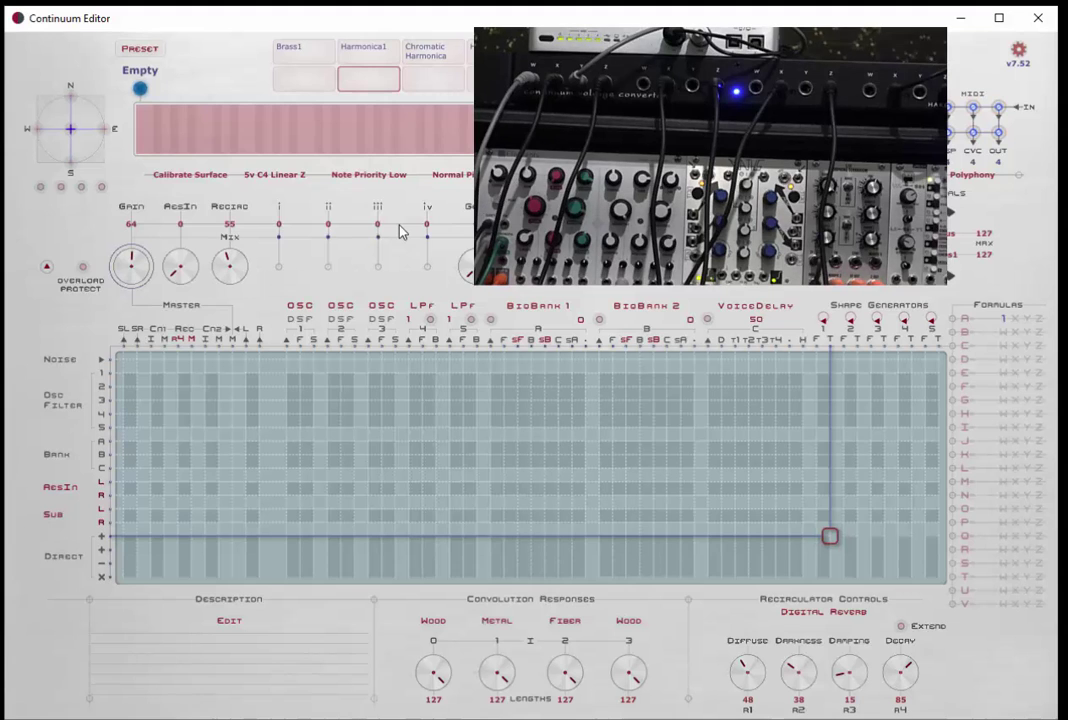
Step: Switch note priority to 'Use only Highest Midi Channel' (High 1) and reopen the menu
{"action": "left_click", "coordinate": [368, 174]}
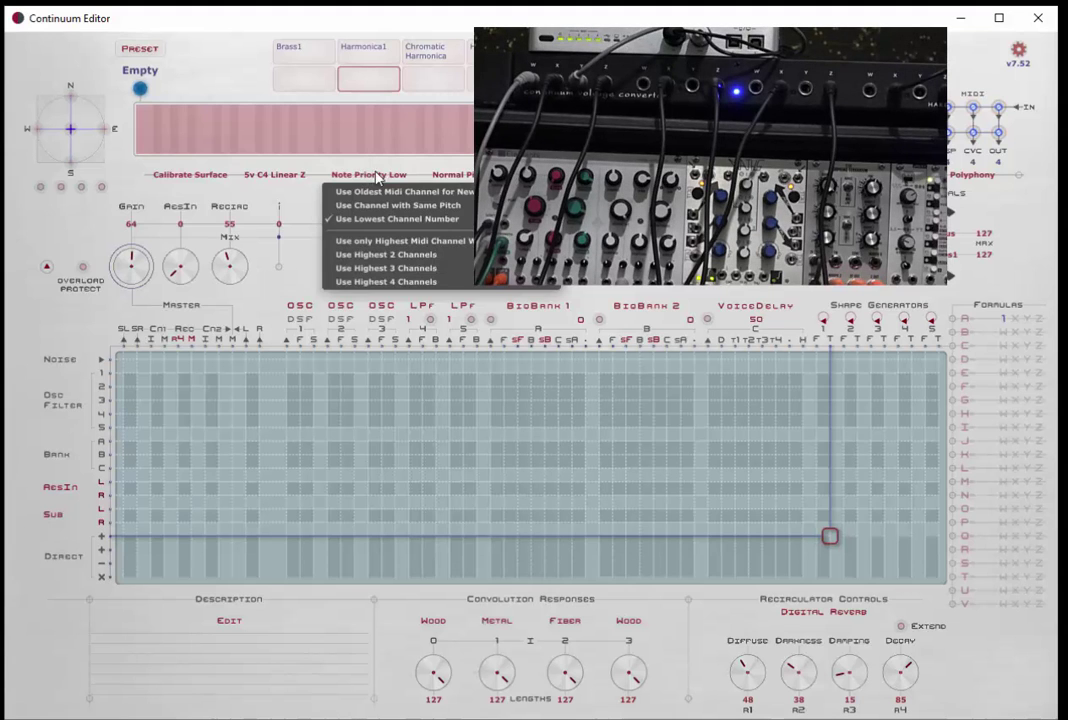
{"action": "left_click", "coordinate": [397, 244]}
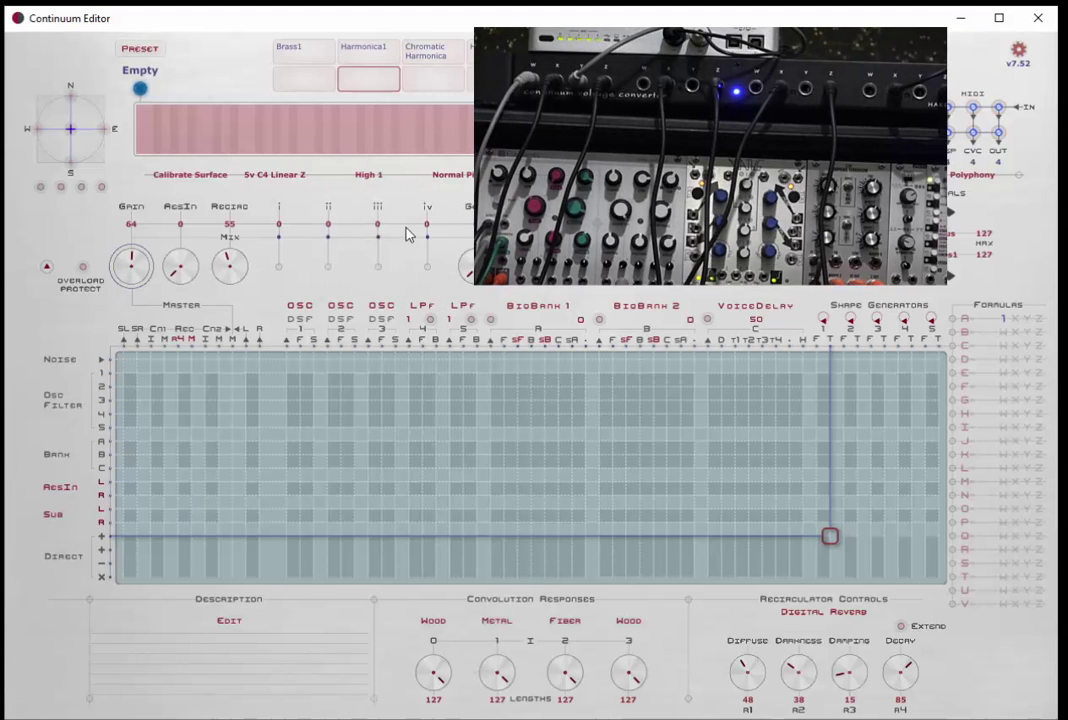
{"action": "left_click", "coordinate": [369, 175]}
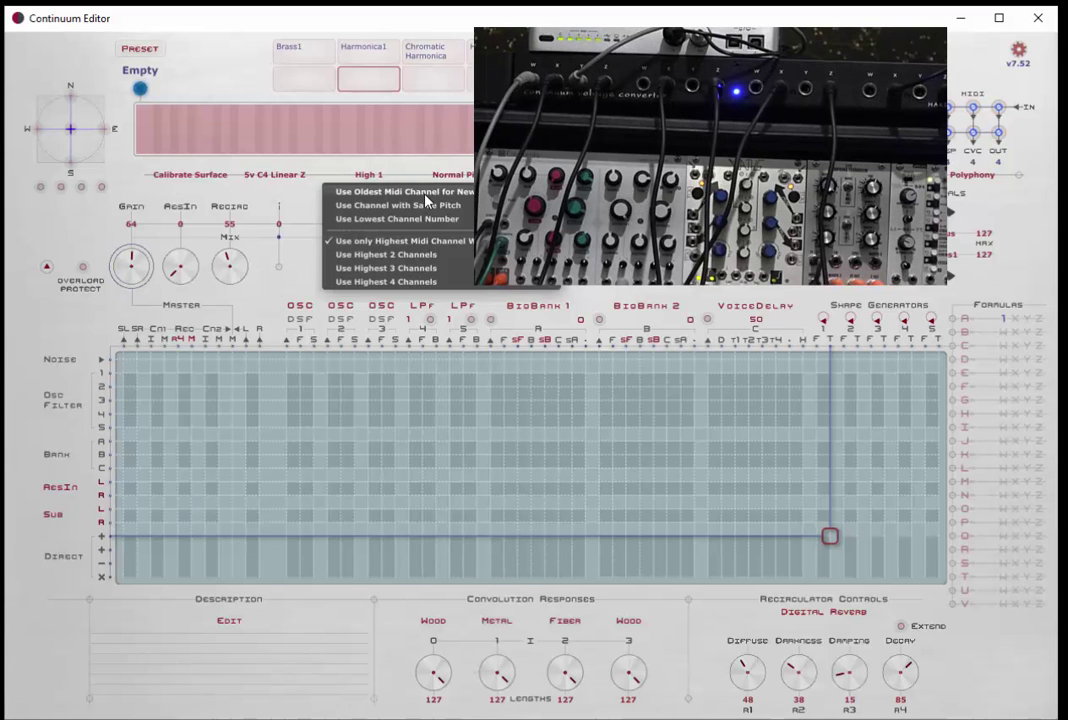
Step: Set note priority back to Low, using the lowest channel number
{"action": "left_click", "coordinate": [425, 200]}
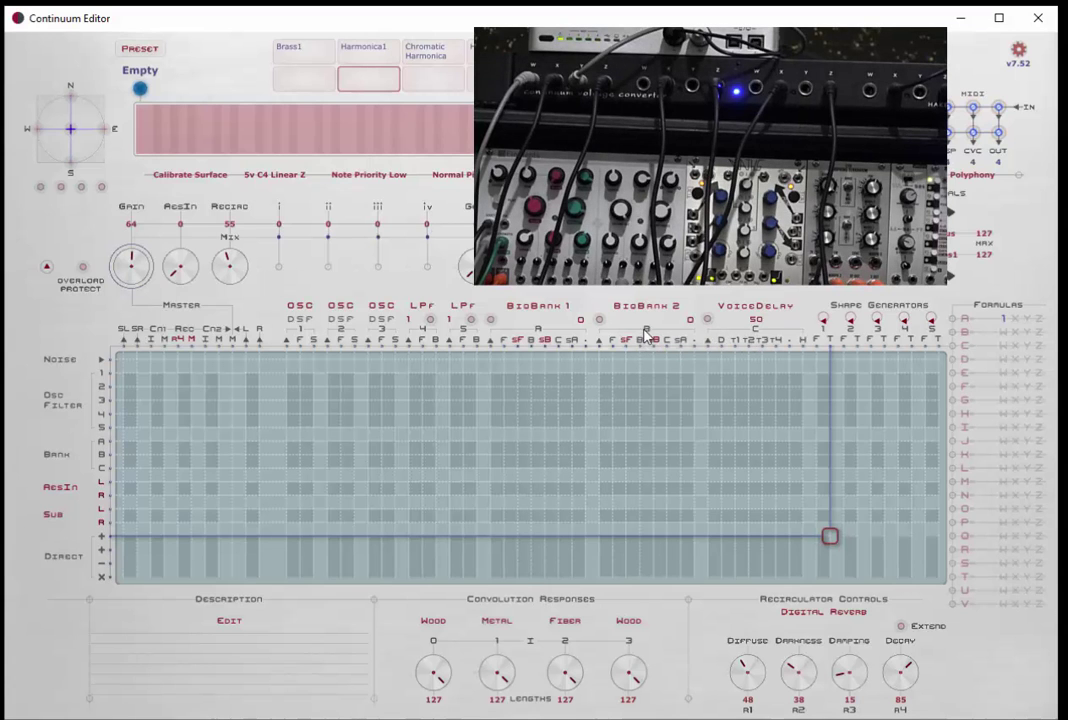
Step: Replace the BigBank 2 slot with the CVC (control voltages) module
{"action": "left_click", "coordinate": [646, 332]}
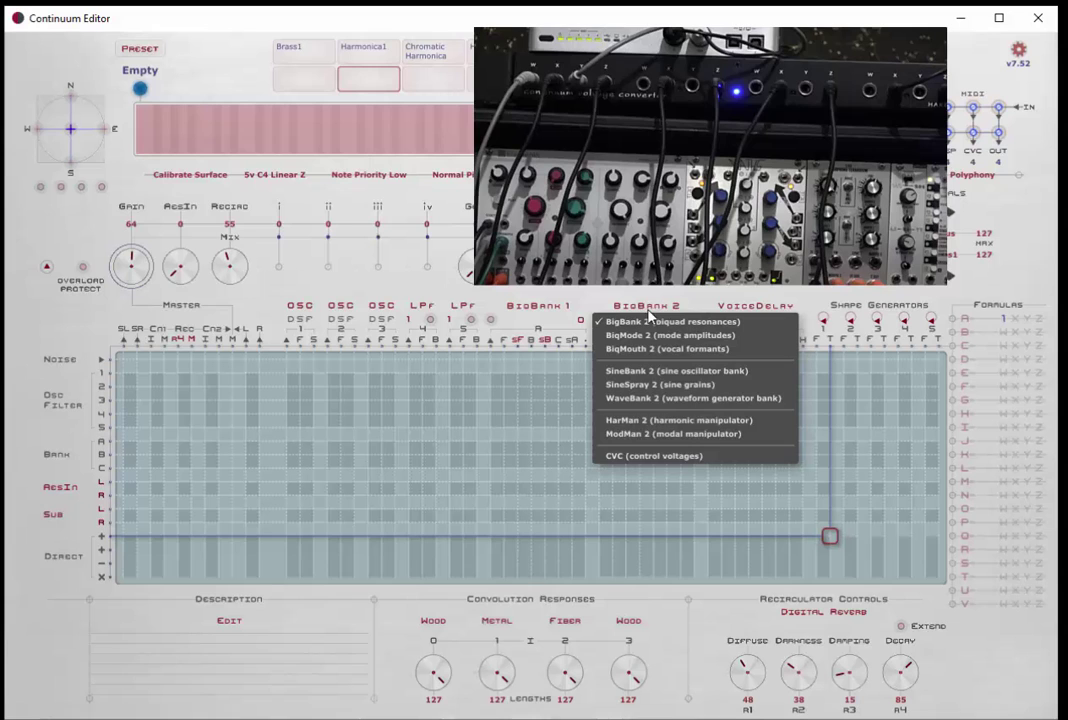
{"action": "left_click", "coordinate": [663, 459]}
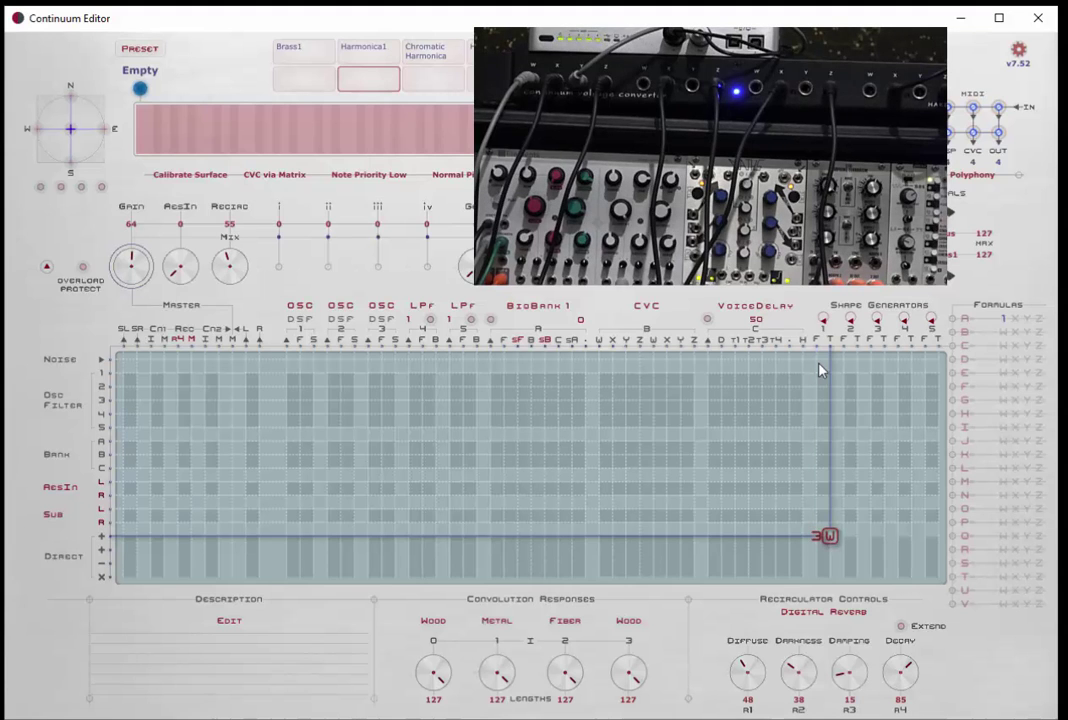
Step: Review formula A's W-term source and multiplier, then assign A to the Direct + / CVC W cell
{"action": "left_click", "coordinate": [953, 320]}
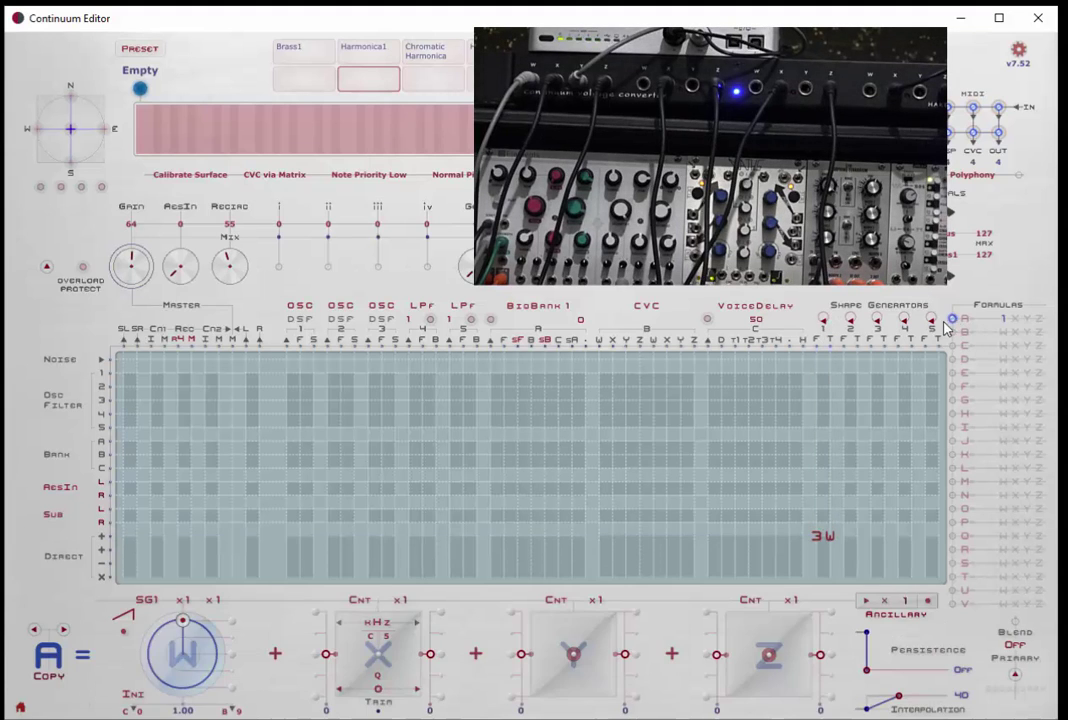
{"action": "left_click", "coordinate": [144, 603]}
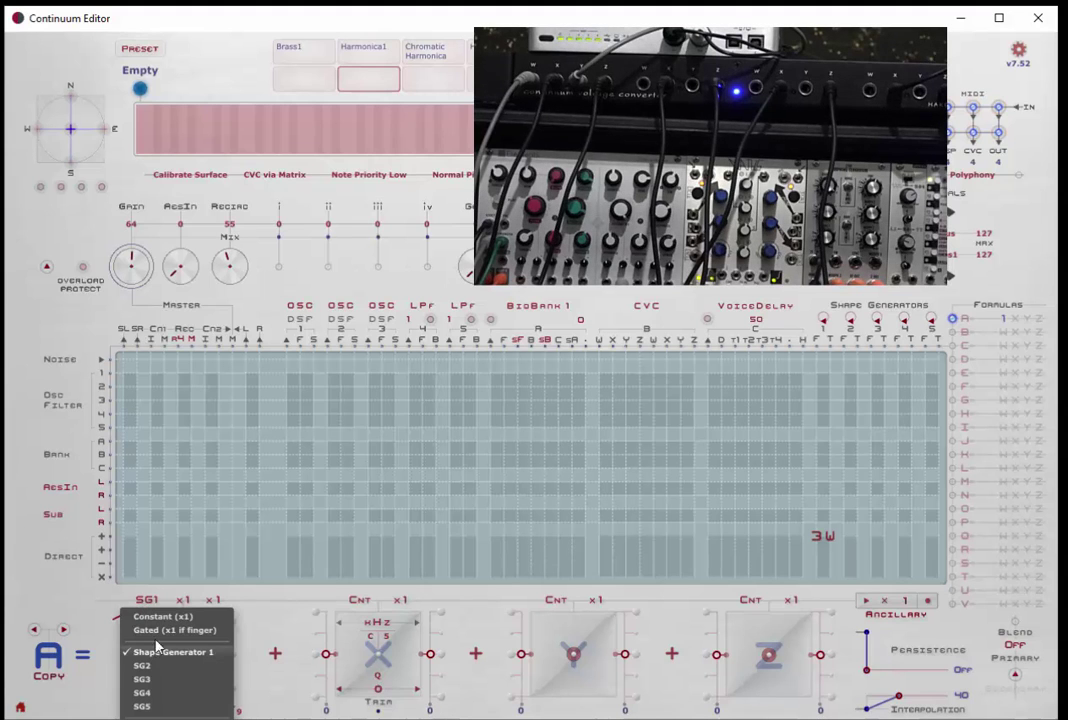
{"action": "left_click", "coordinate": [213, 600]}
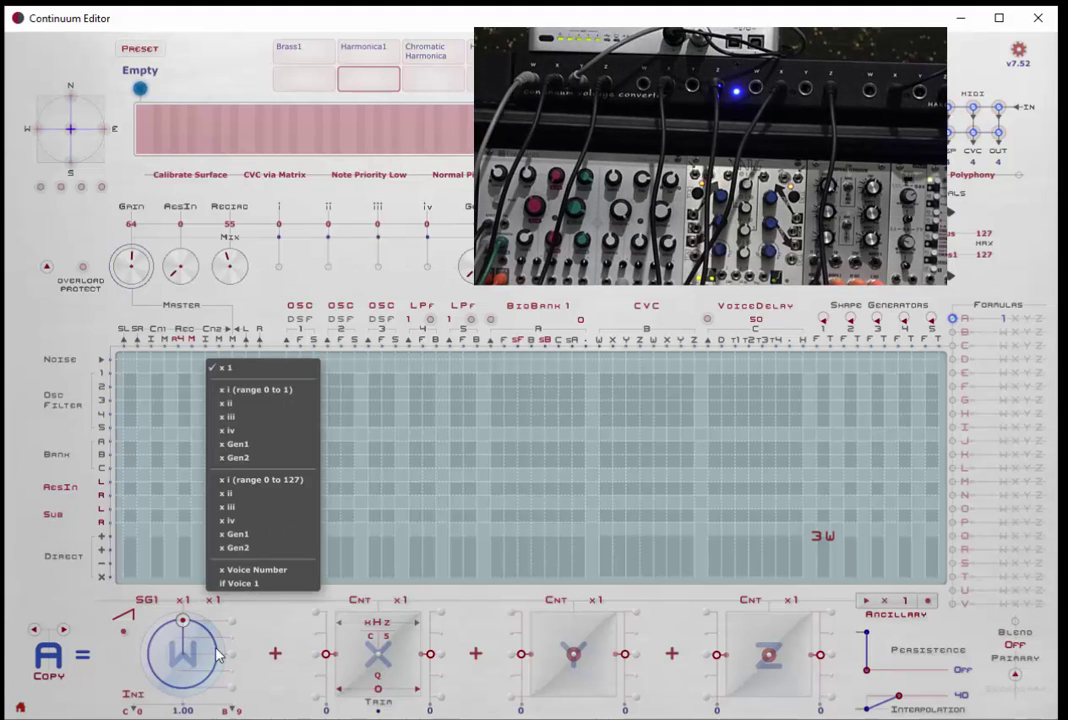
{"action": "left_click", "coordinate": [262, 625]}
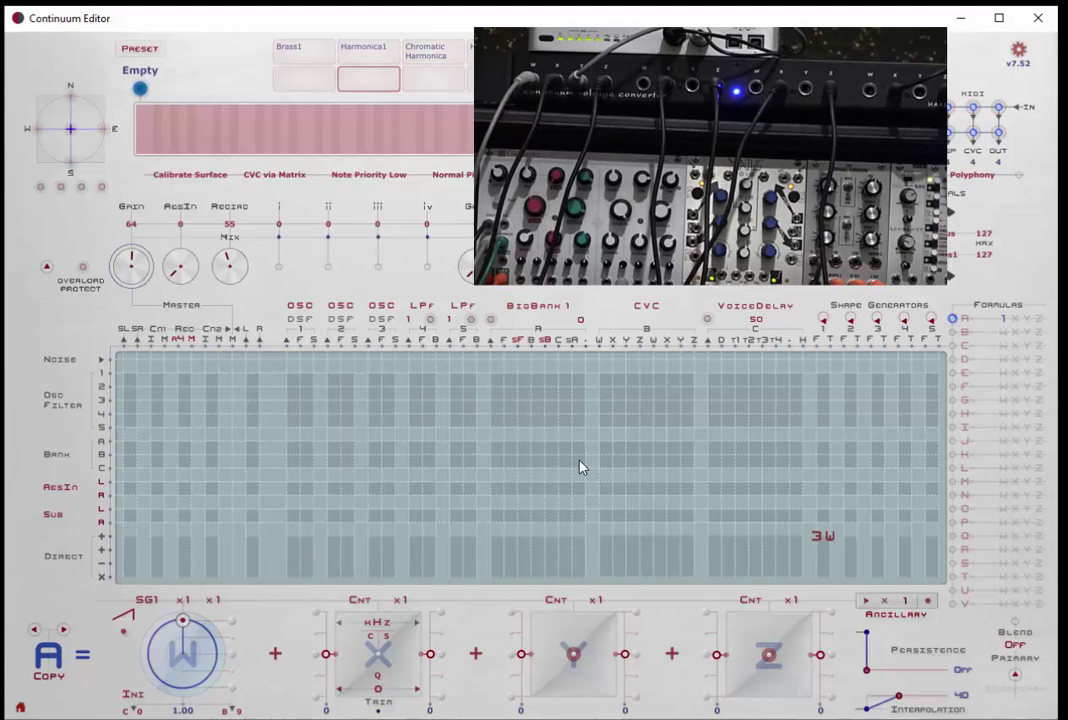
{"action": "left_click", "coordinate": [600, 538]}
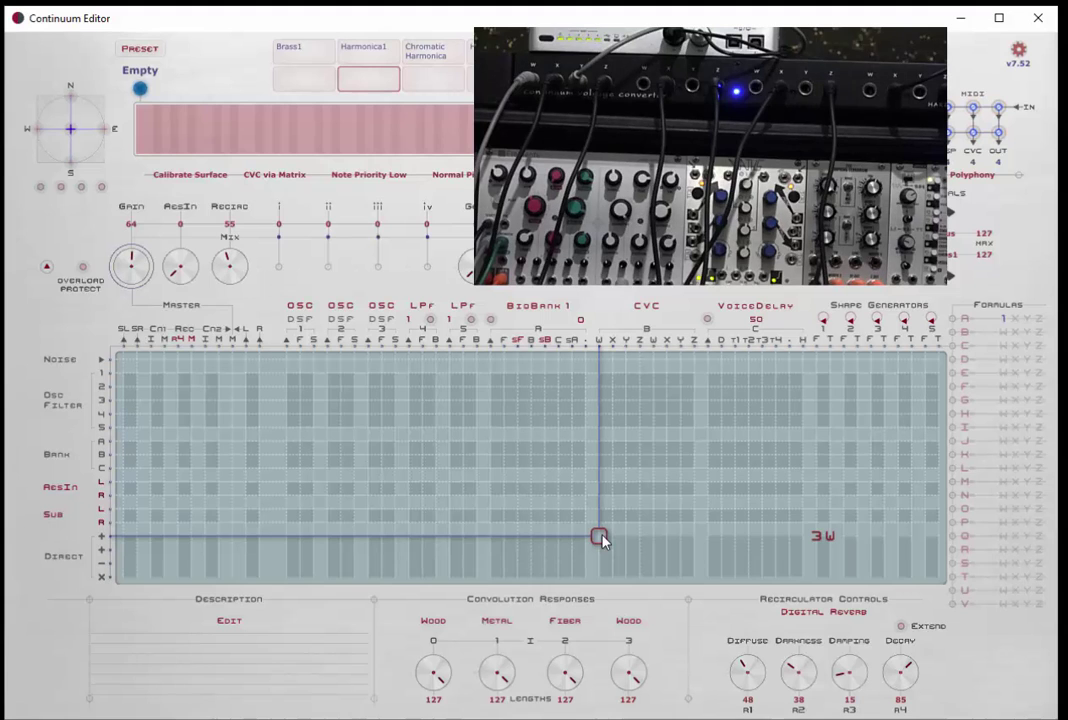
{"action": "left_click", "coordinate": [600, 538]}
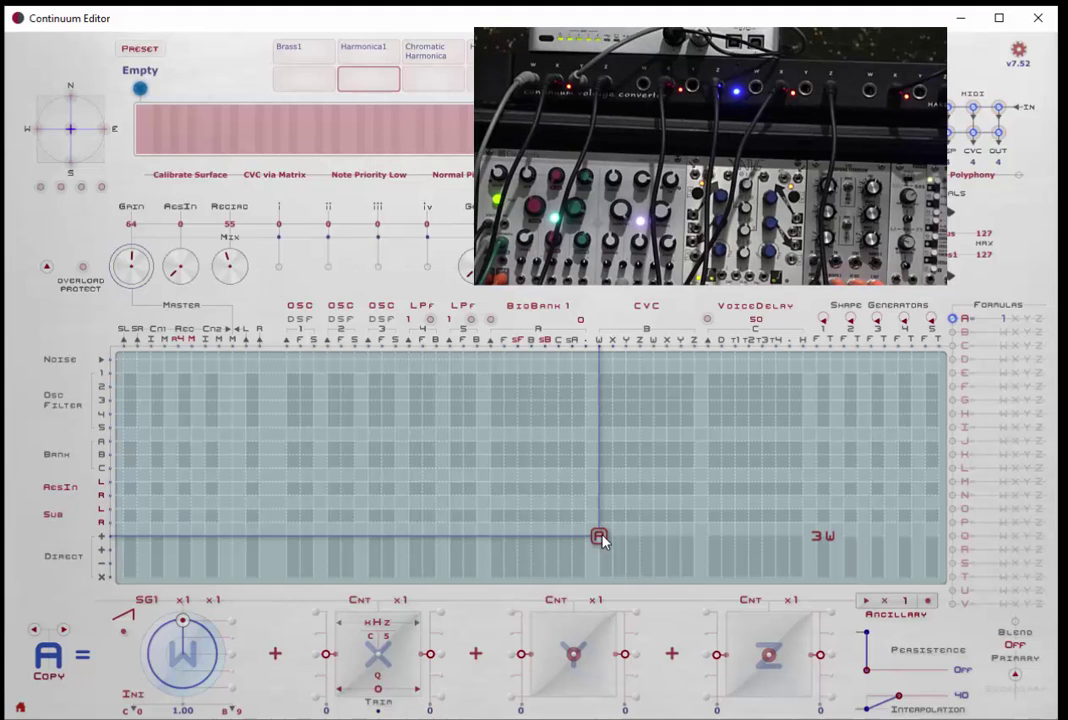
Step: Remove the formula A marker from the Direct + row's CVC W matrix cell
{"action": "left_click", "coordinate": [599, 537]}
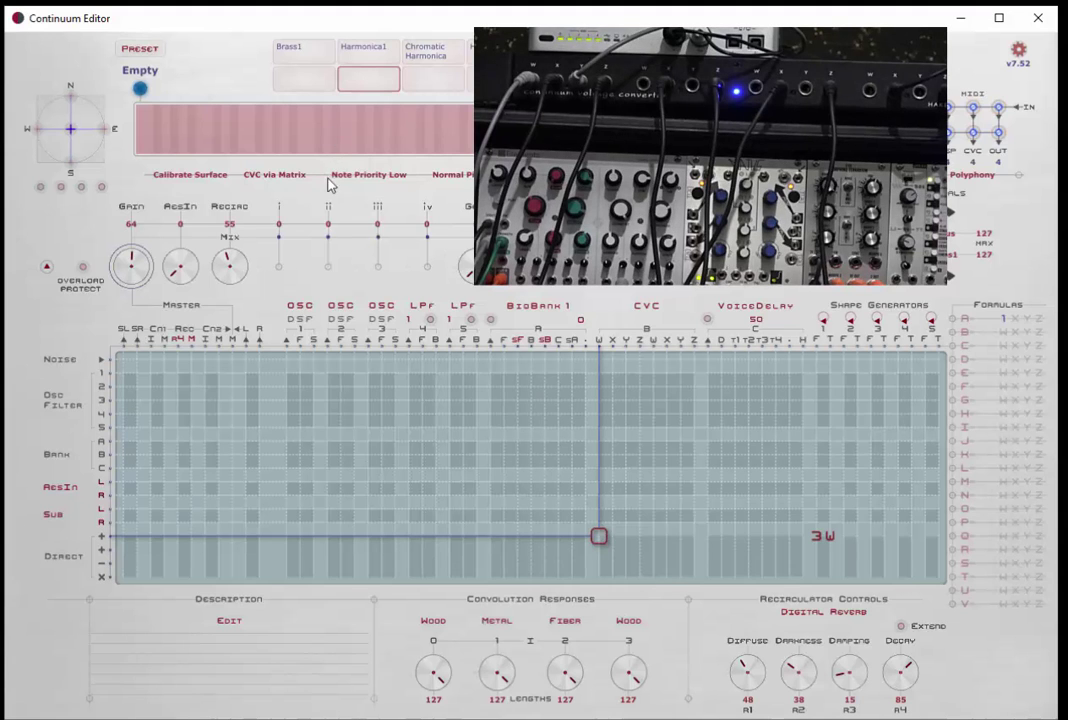
{"action": "left_click", "coordinate": [375, 175]}
{"action": "left_click", "coordinate": [383, 195]}
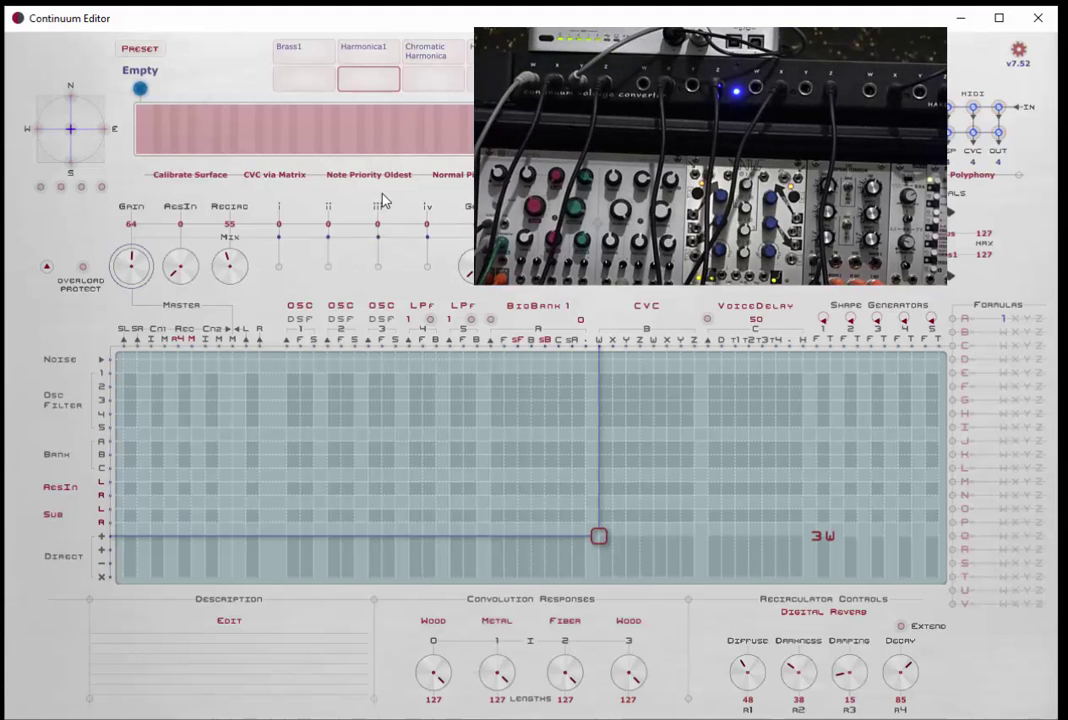
{"action": "left_click", "coordinate": [355, 176]}
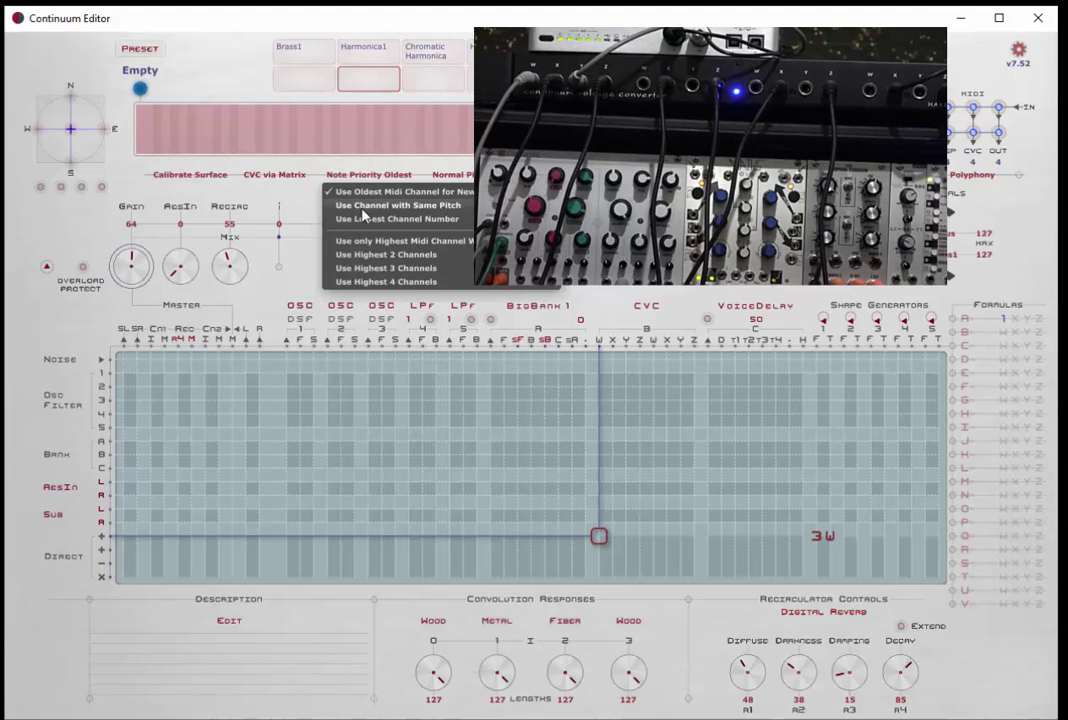
{"action": "left_click", "coordinate": [365, 219]}
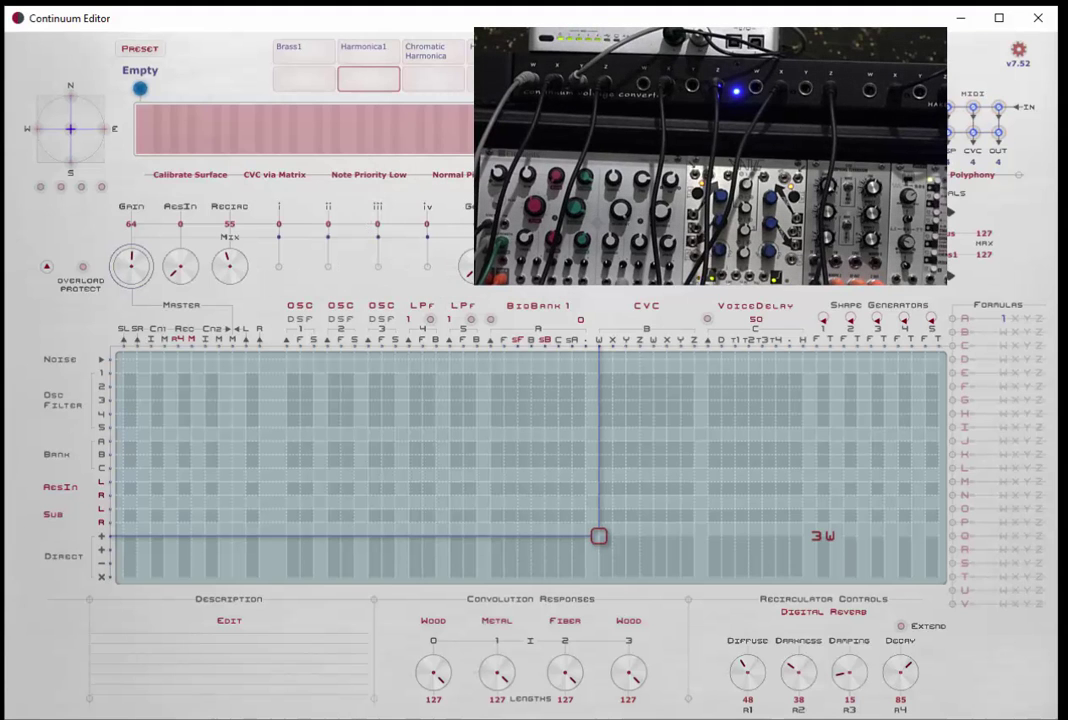
Step: Replace the CVC module with BigBank 2 (biquad resonances) in the CVC slot
{"action": "left_click", "coordinate": [648, 307]}
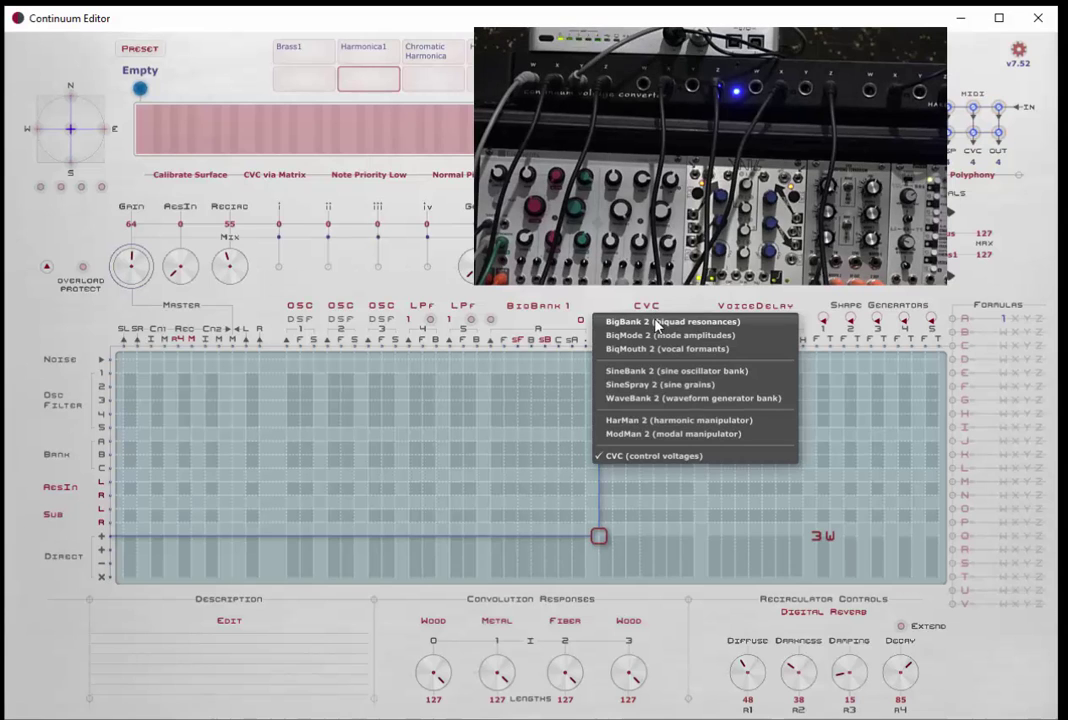
{"action": "left_click", "coordinate": [654, 322]}
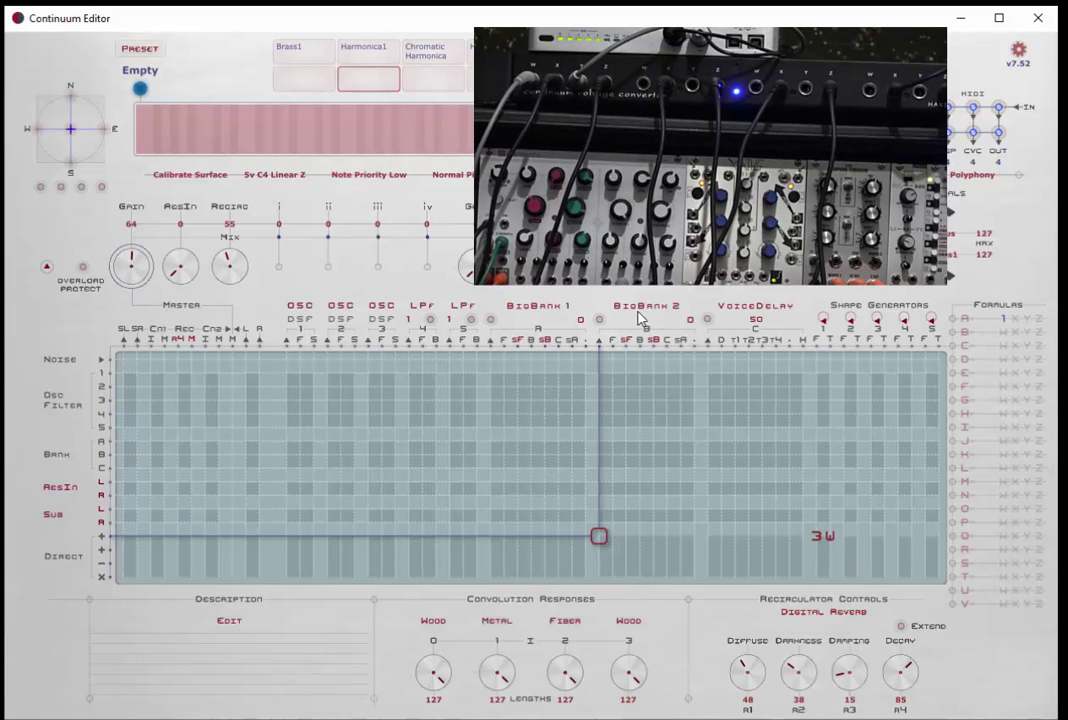
Step: Change note priority from Low to Use Oldest Midi Channel for New
{"action": "left_click", "coordinate": [384, 181]}
{"action": "left_click", "coordinate": [391, 158]}
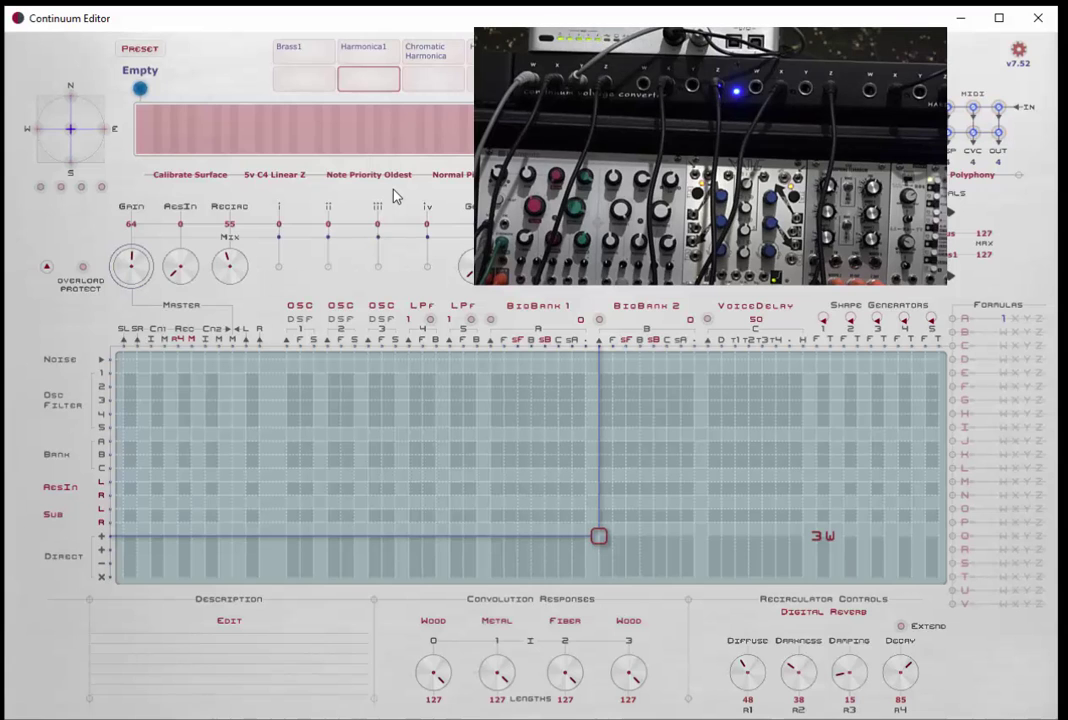